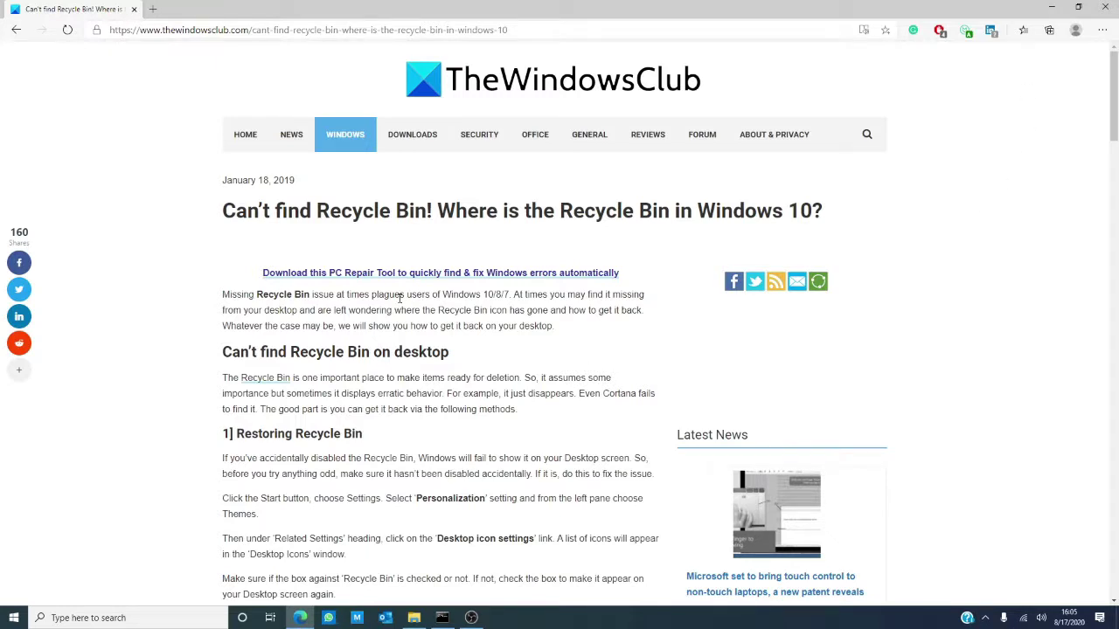
Step: Examine the Tablet settings in Windows Settings, including the sign-in and device-as-tablet options, and close Settings
click(14, 618)
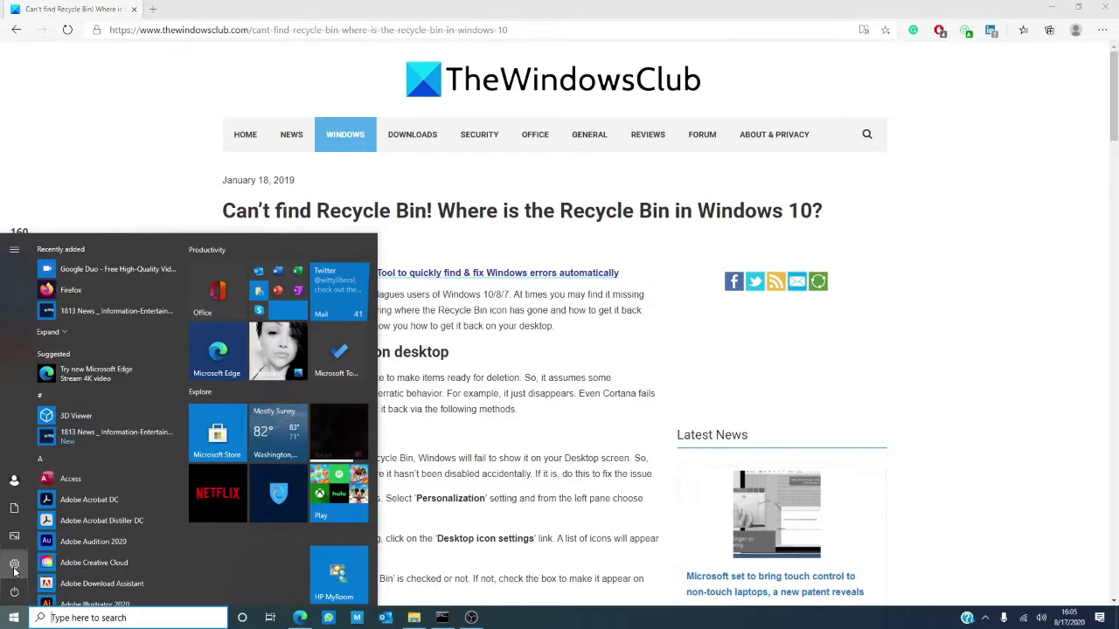
click(14, 564)
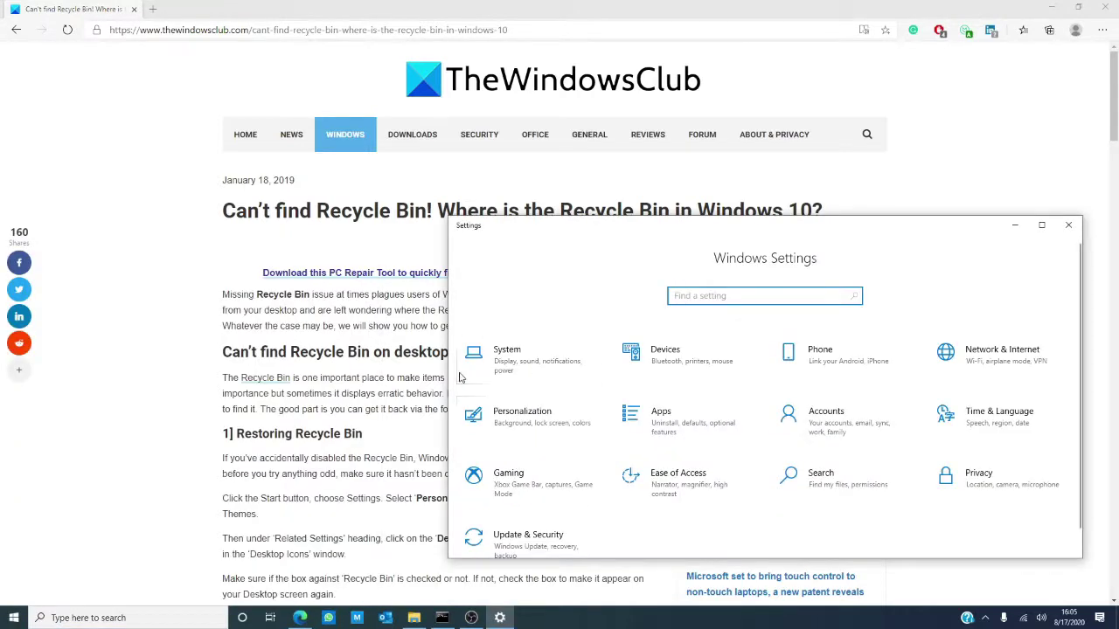
click(501, 354)
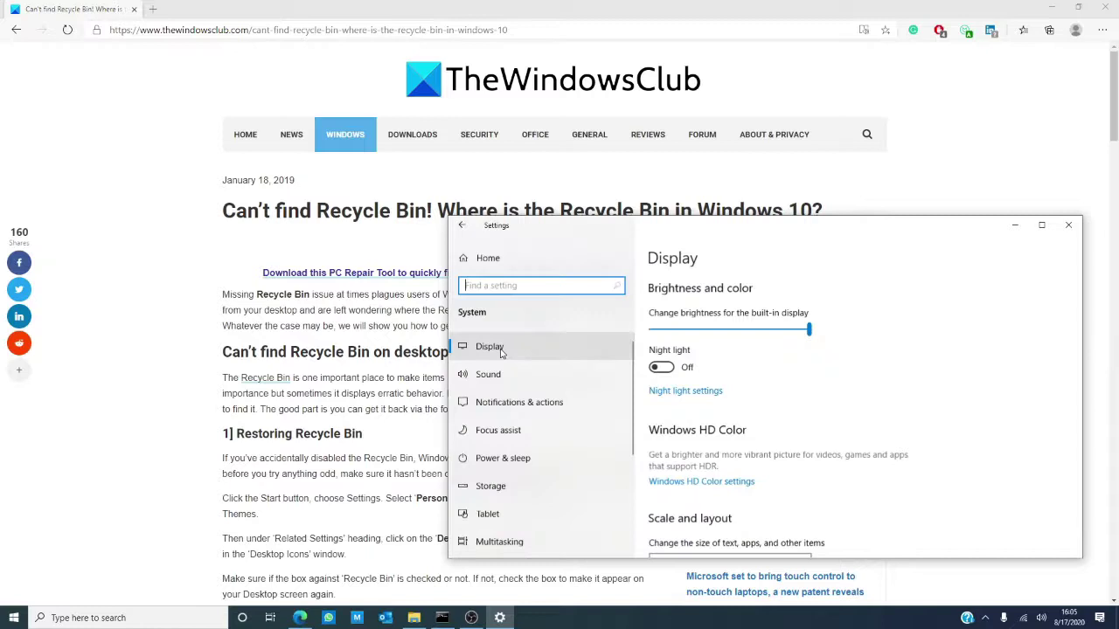
click(488, 516)
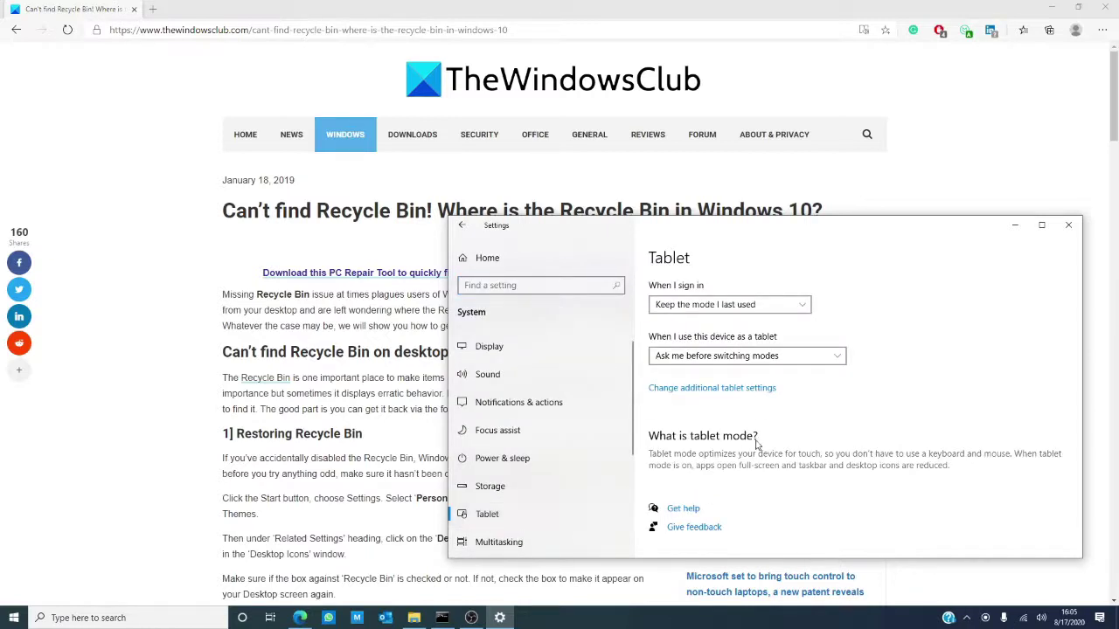
click(802, 308)
click(804, 312)
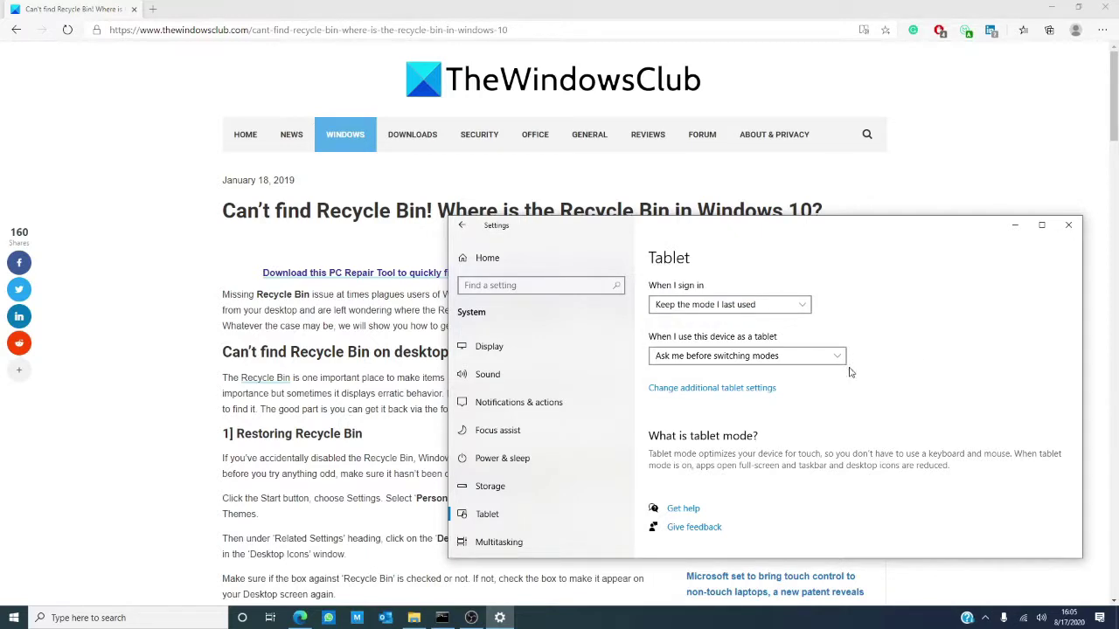
click(1067, 227)
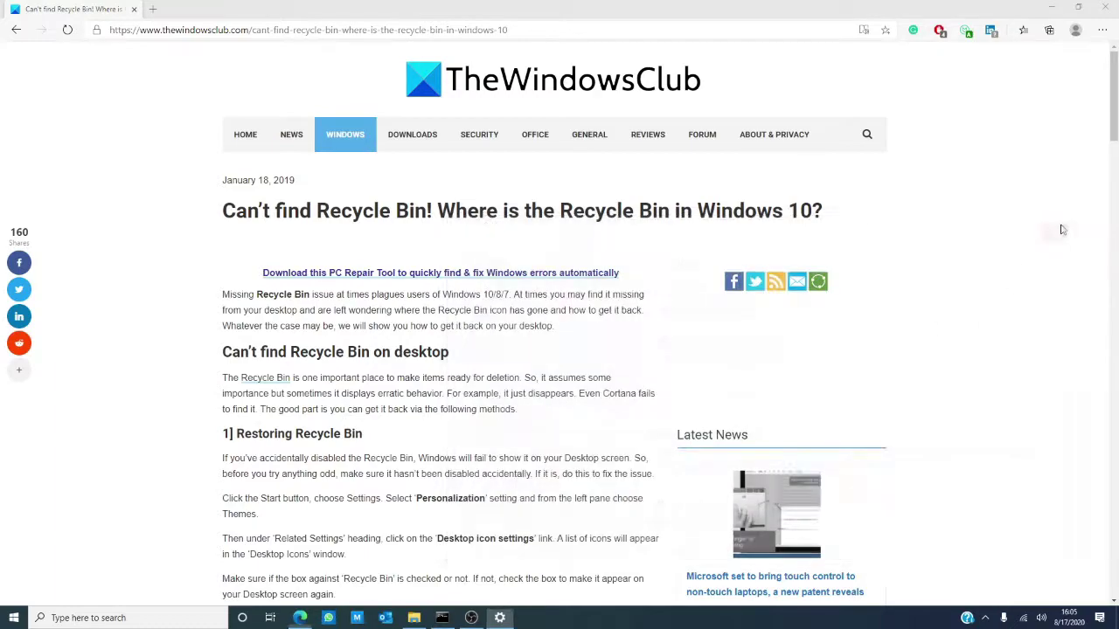
Step: Show the desktop, check the Recycle Bin option in the Desktop Icon Settings under Themes, accept the dialog and close Settings
key(super+d)
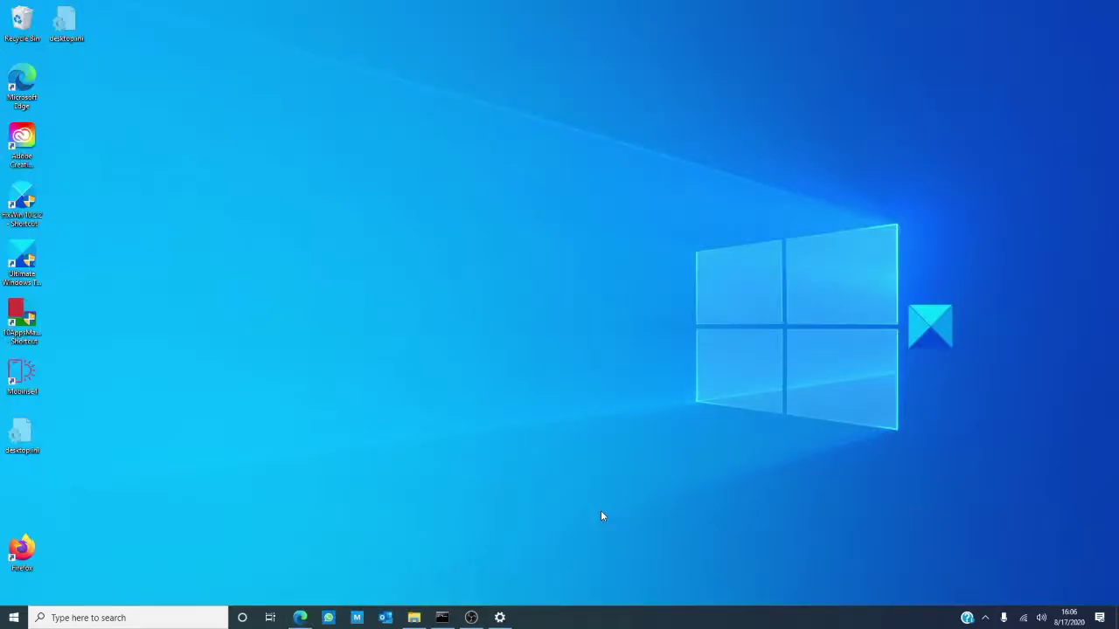
click(500, 618)
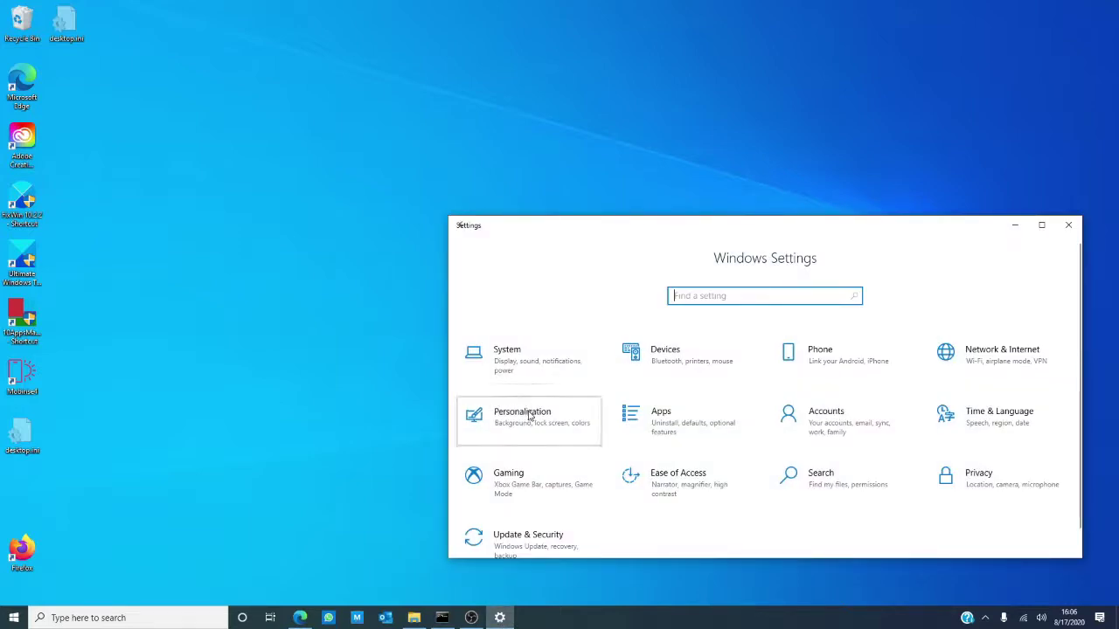
click(529, 417)
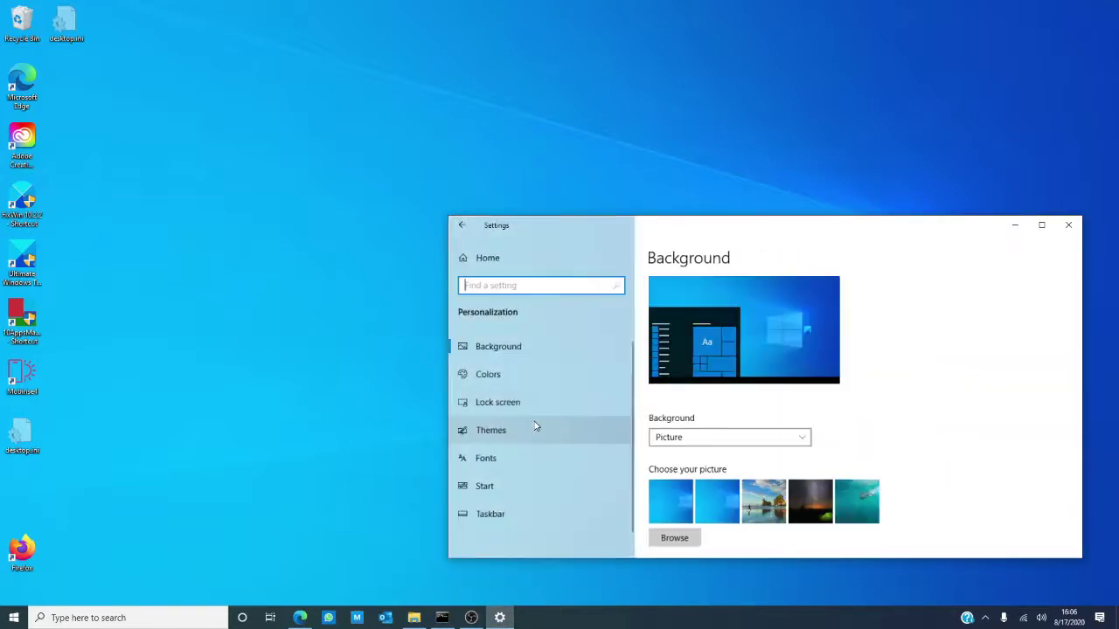
click(517, 432)
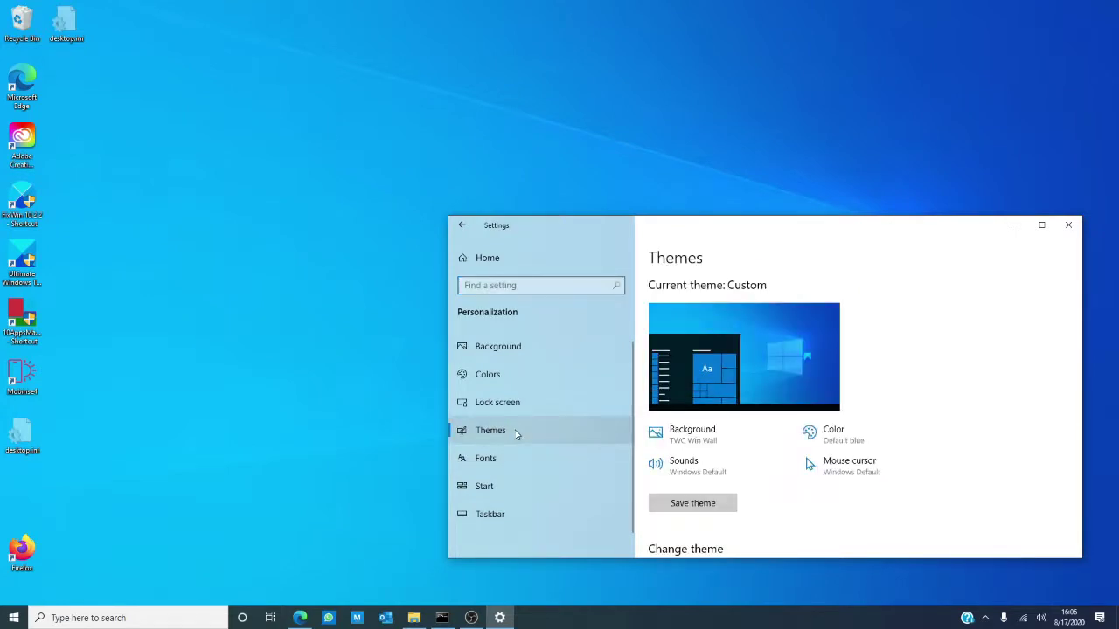
scroll(911, 425, down, 3)
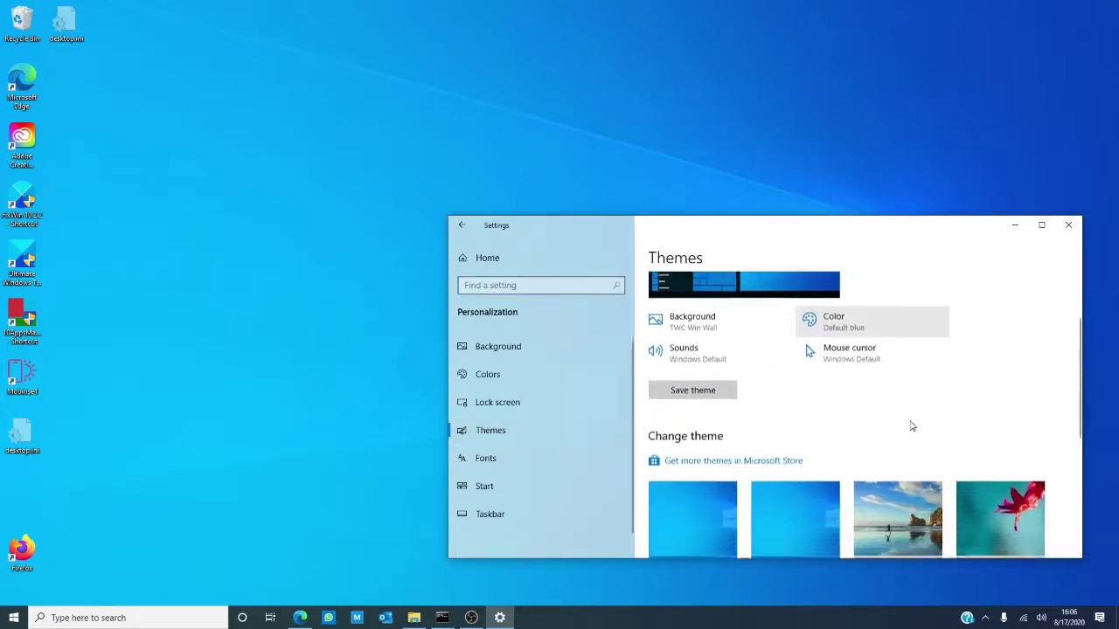
scroll(911, 425, down, 4)
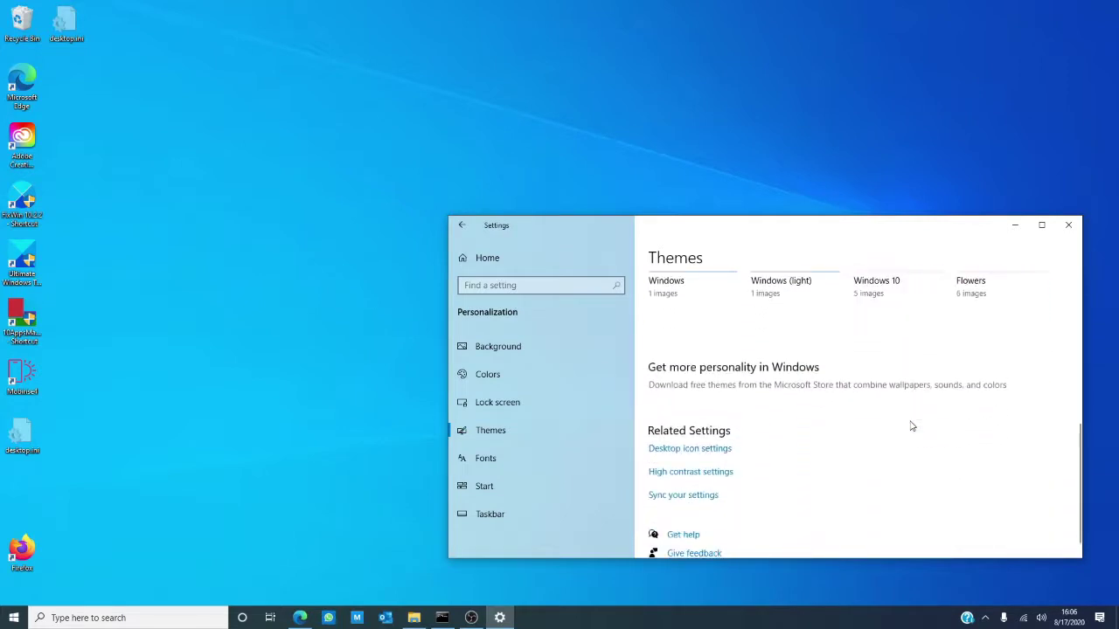
click(715, 435)
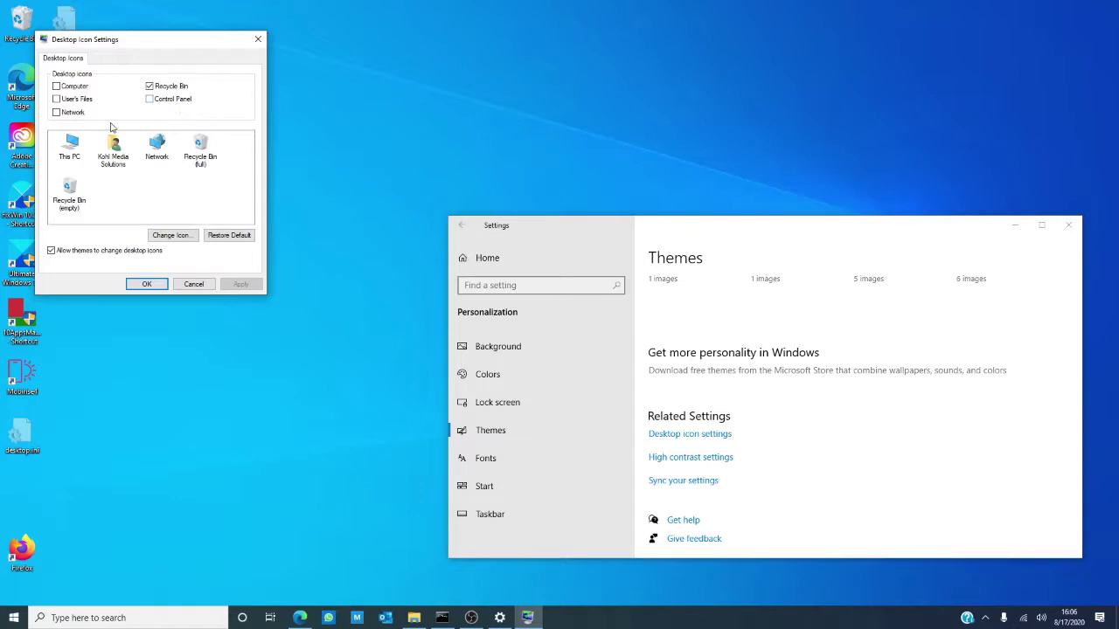
click(143, 287)
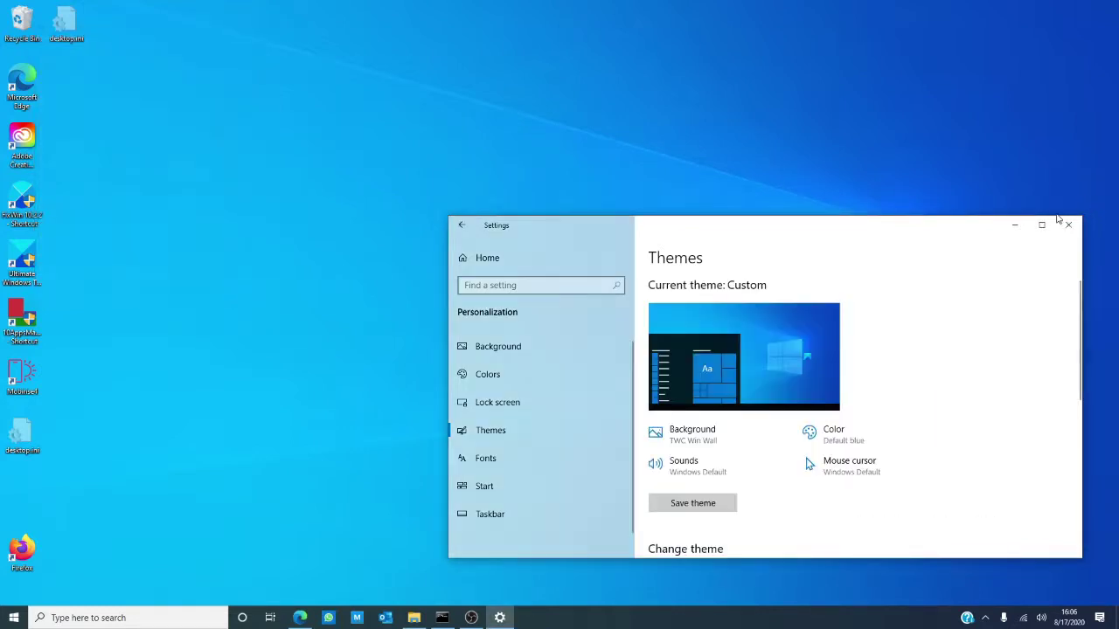
click(1068, 227)
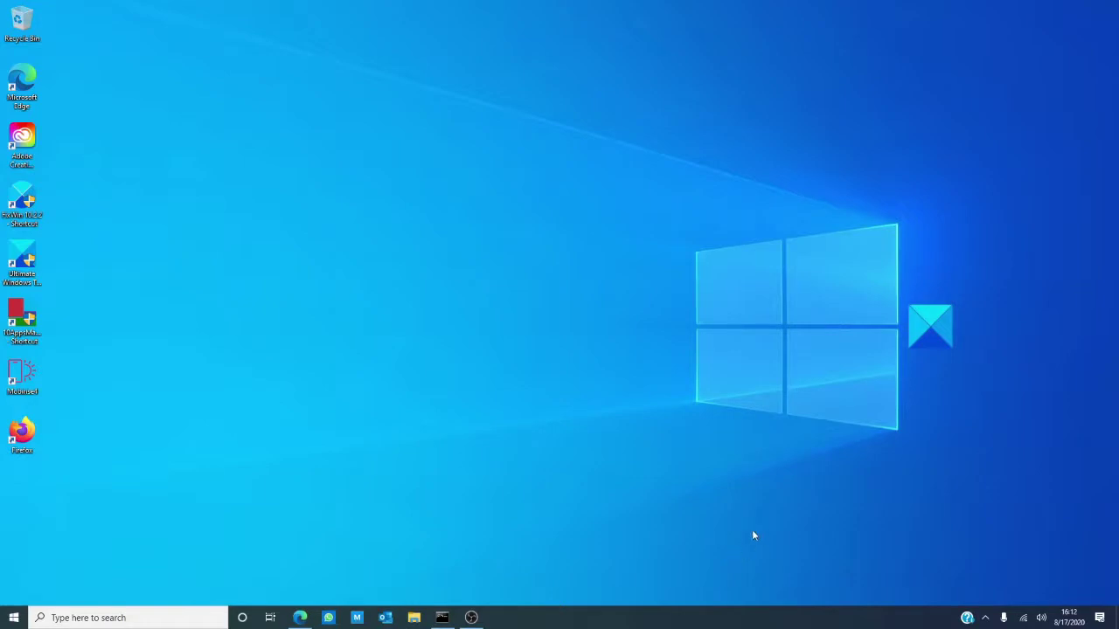
Step: In File Explorer's Folder Options, check the "Hide protected operating system files (Recommended)" view setting and accept the dialog
click(407, 618)
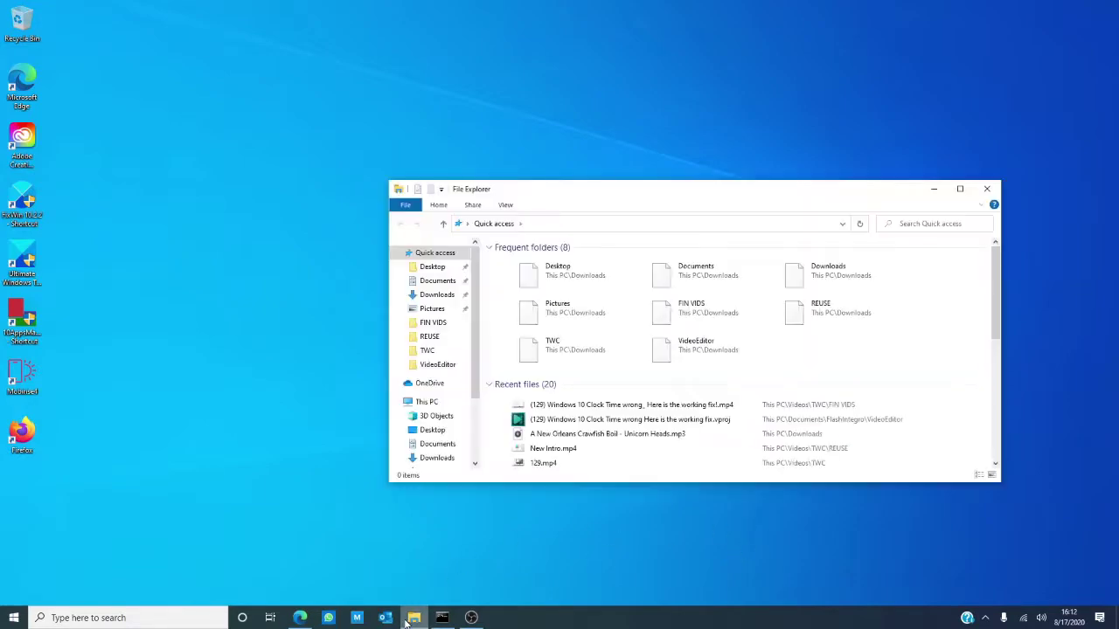
click(507, 208)
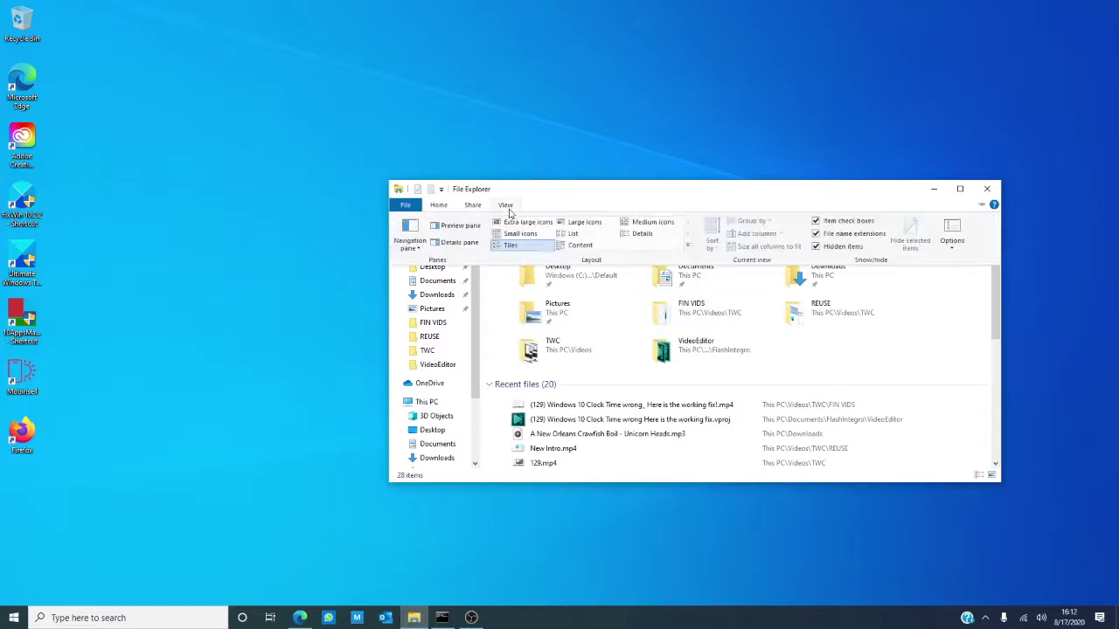
click(953, 248)
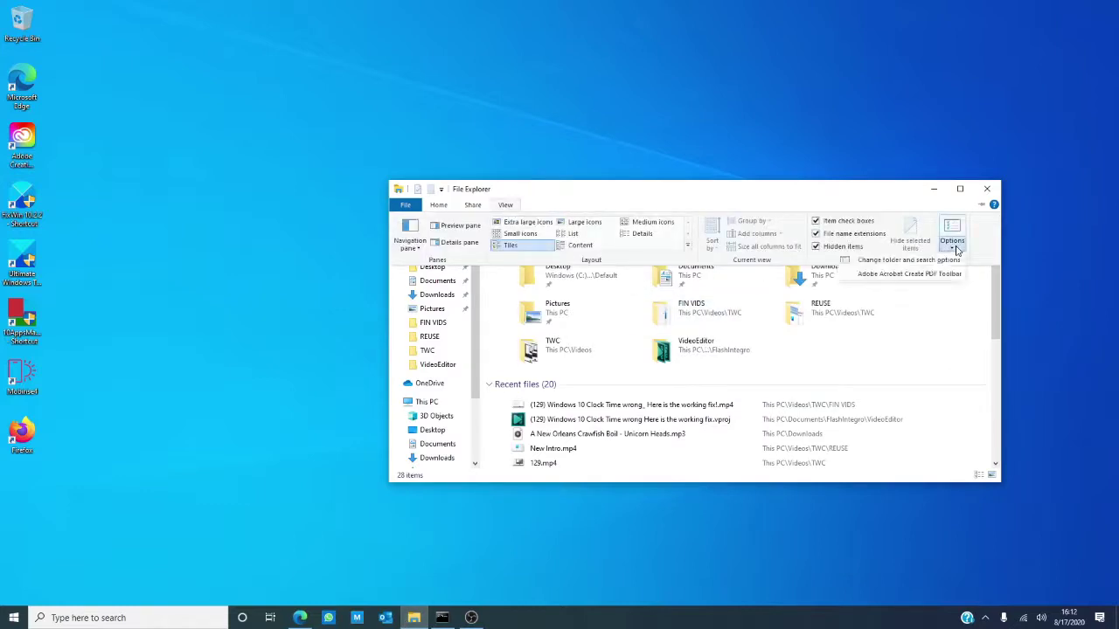
click(954, 261)
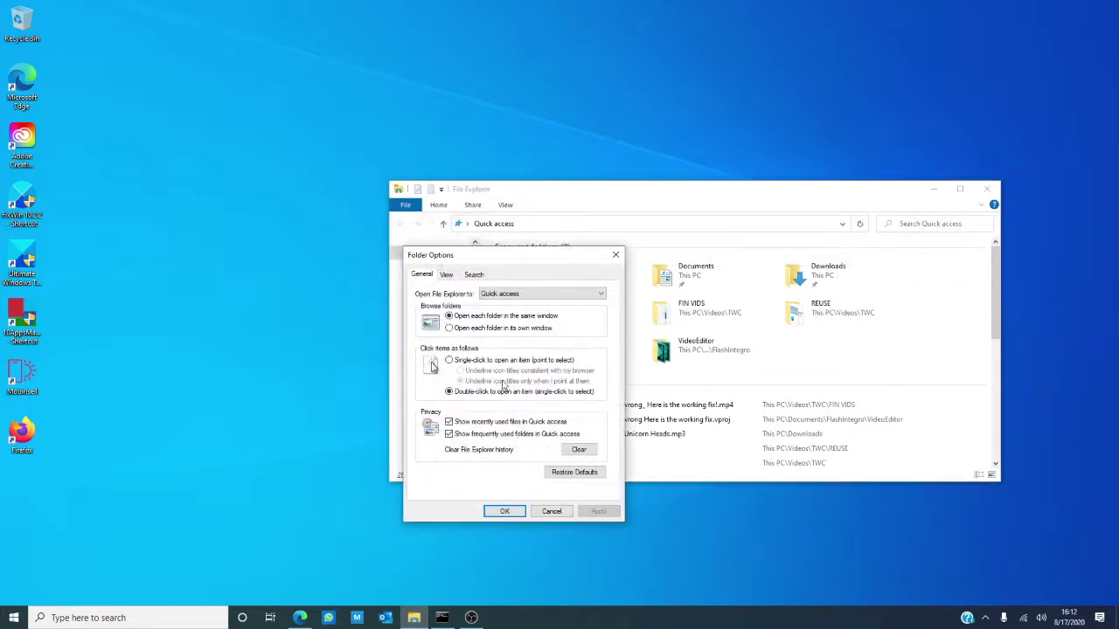
click(448, 278)
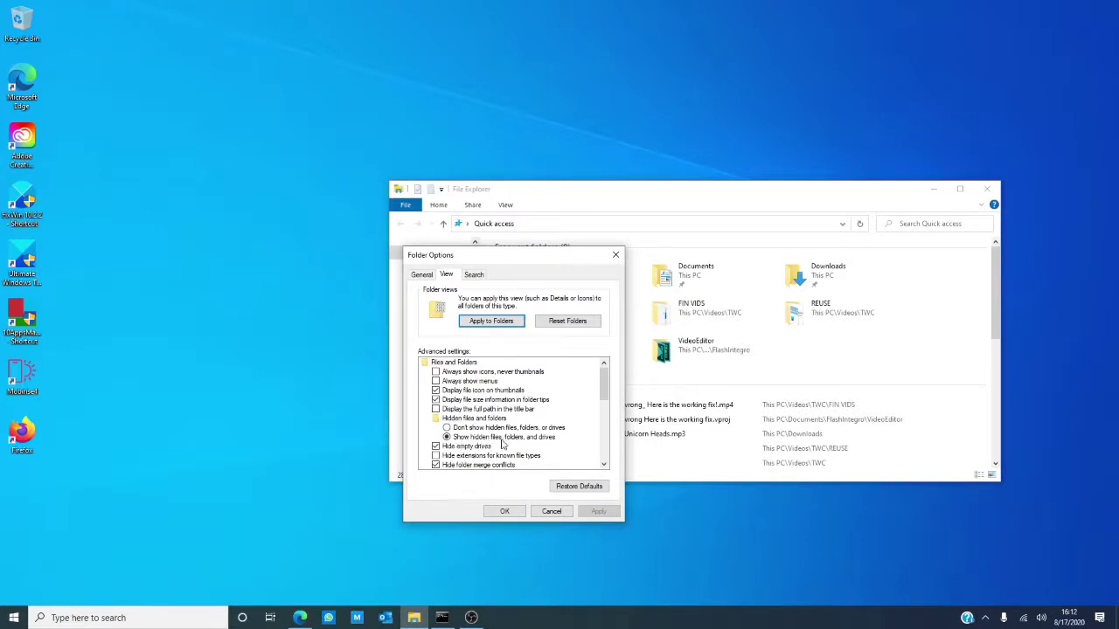
scroll(519, 441, down, 2)
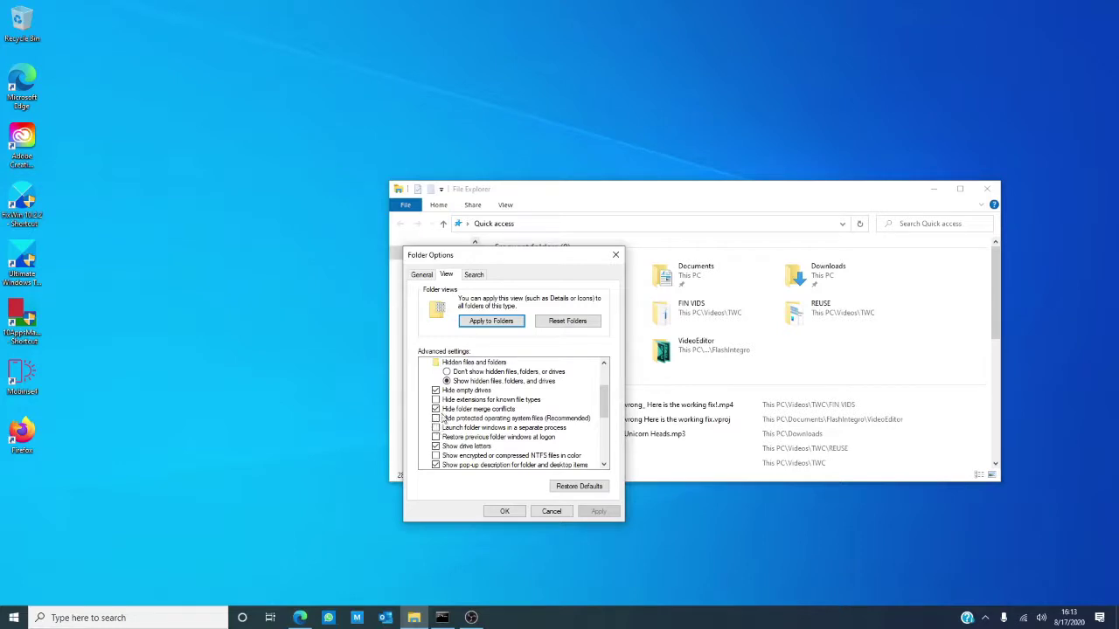
click(503, 512)
Step: Open the $Recycle.Bin folder on the Windows (C:) drive
scroll(432, 376, down, 1)
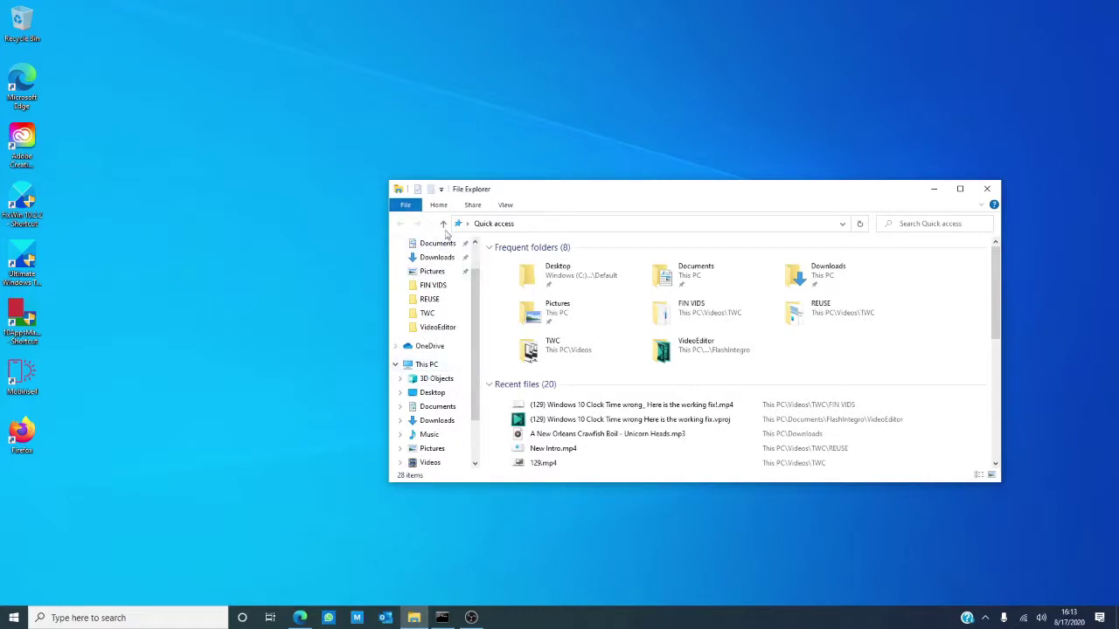
scroll(474, 312, down, 2)
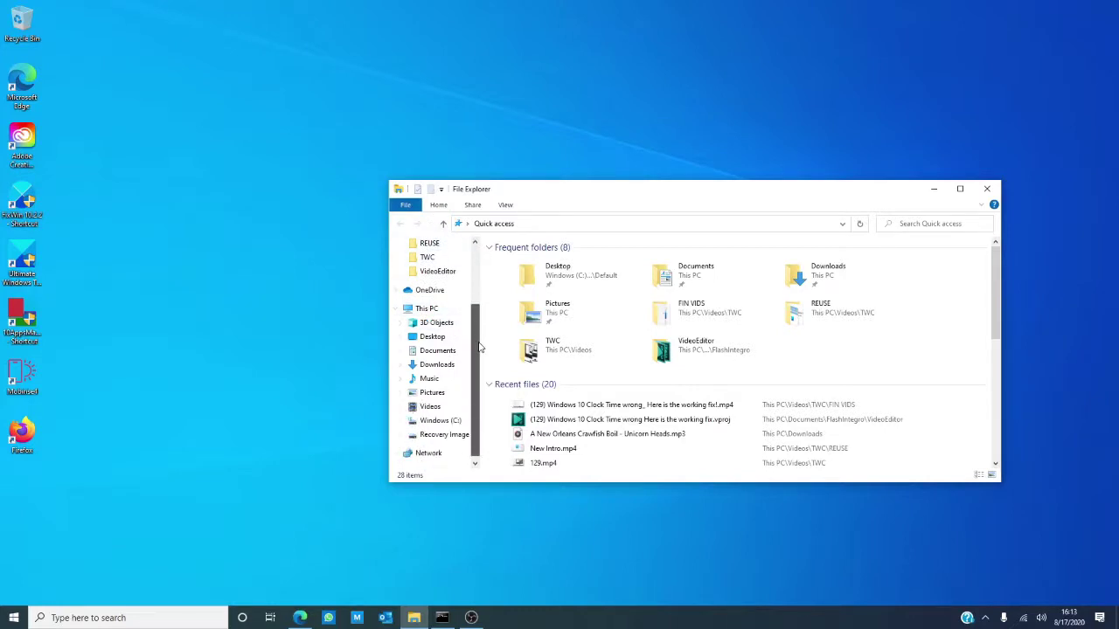
click(430, 421)
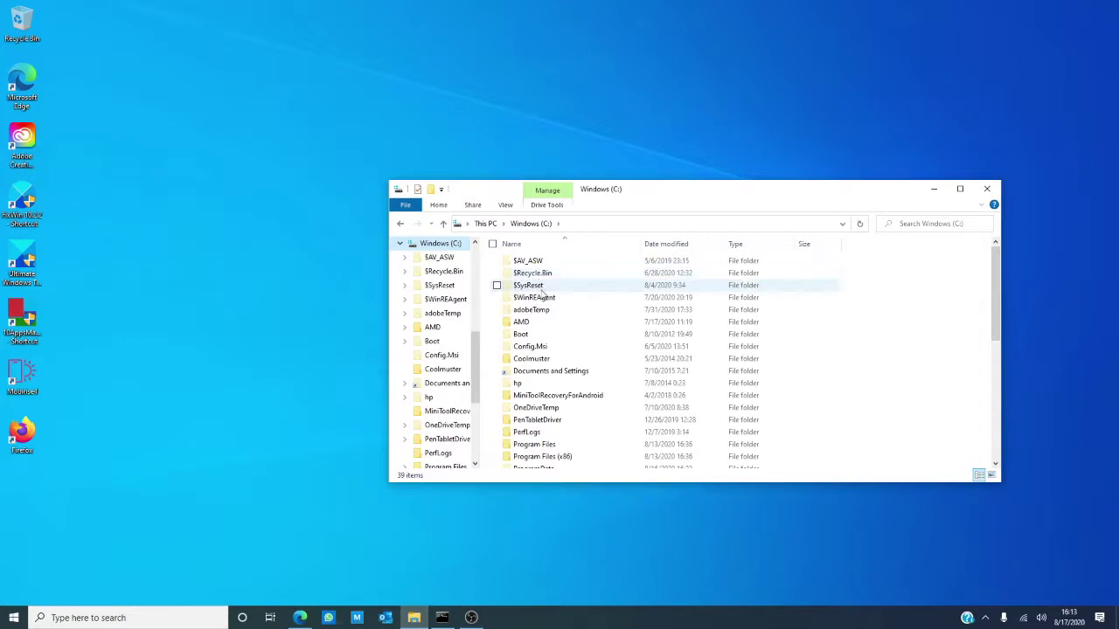
click(542, 274)
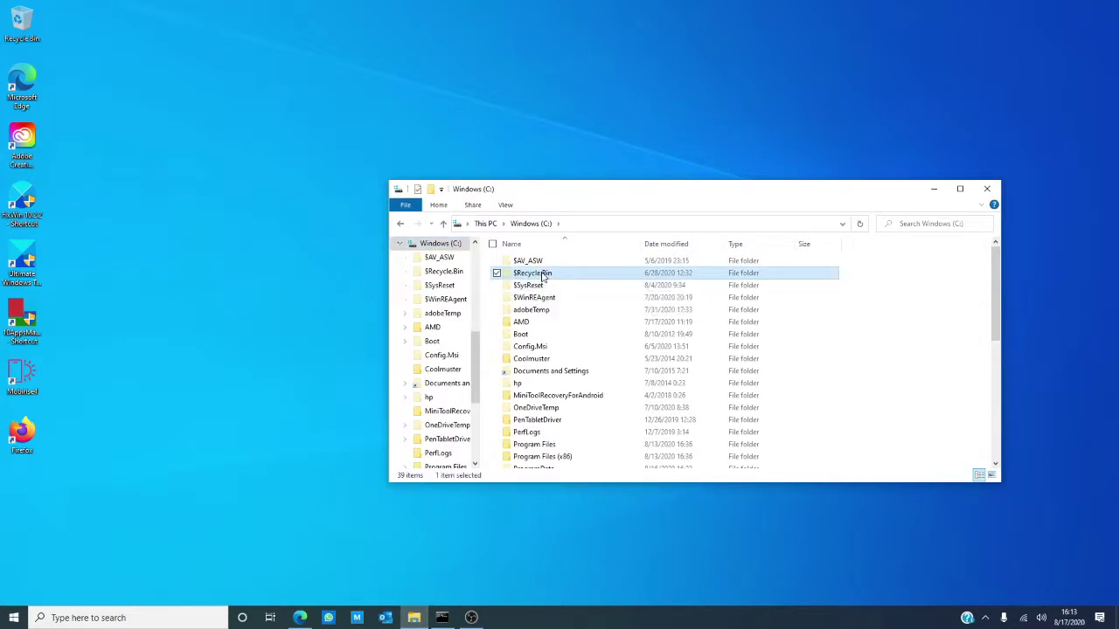
double_click(542, 273)
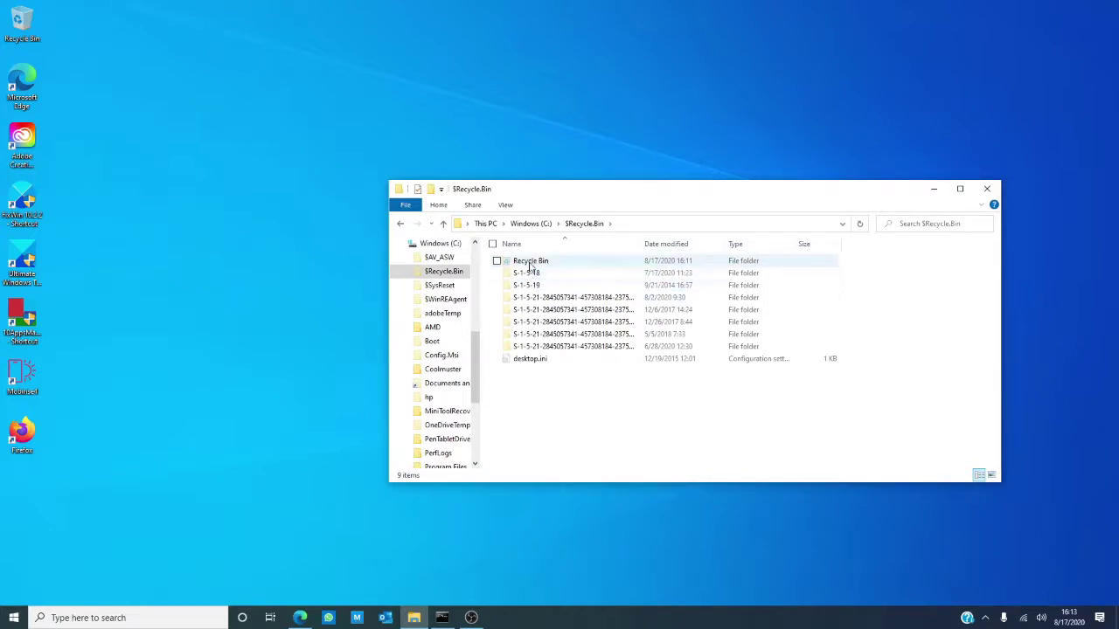
Step: Look at the Send to destinations for the Recycle Bin folder, including Desktop (create shortcut), dismiss them and close File Explorer
right_click(531, 264)
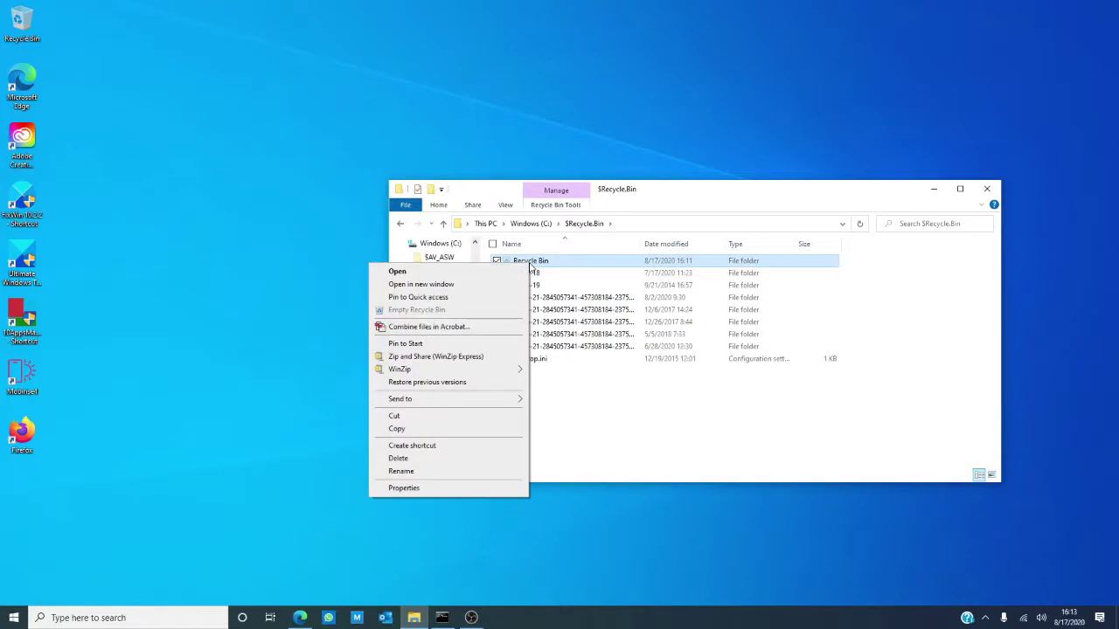
mouse_move(481, 405)
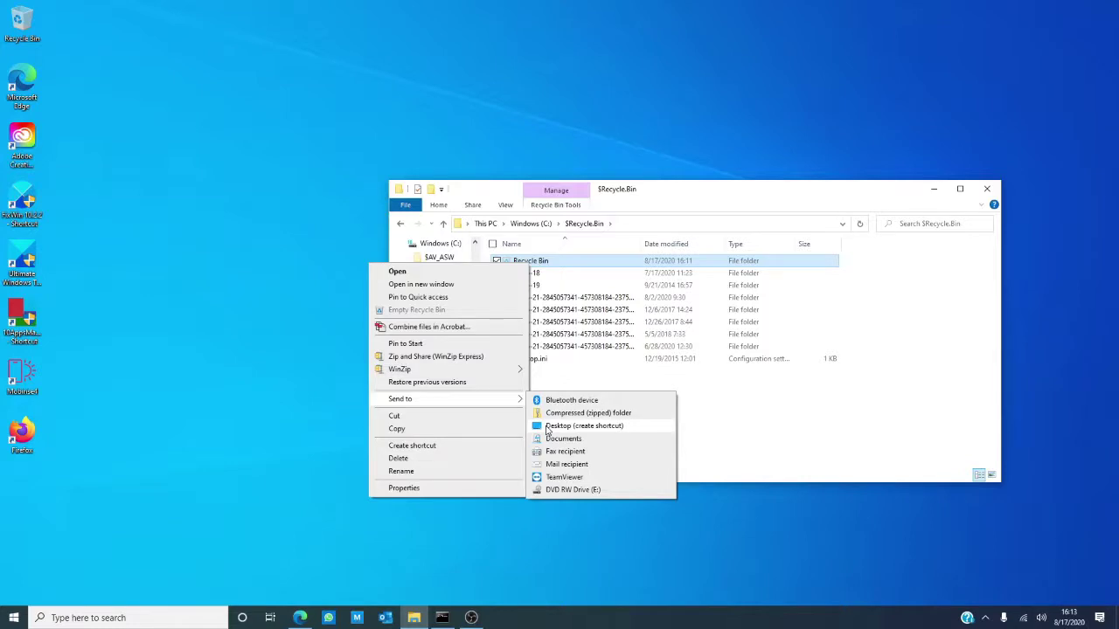
click(793, 523)
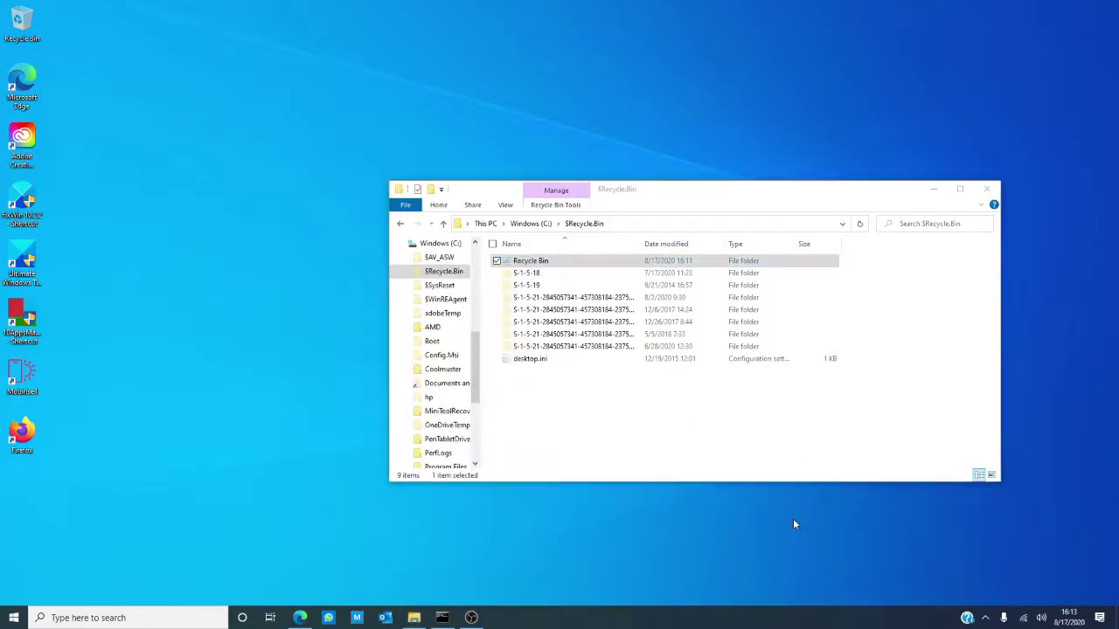
click(988, 190)
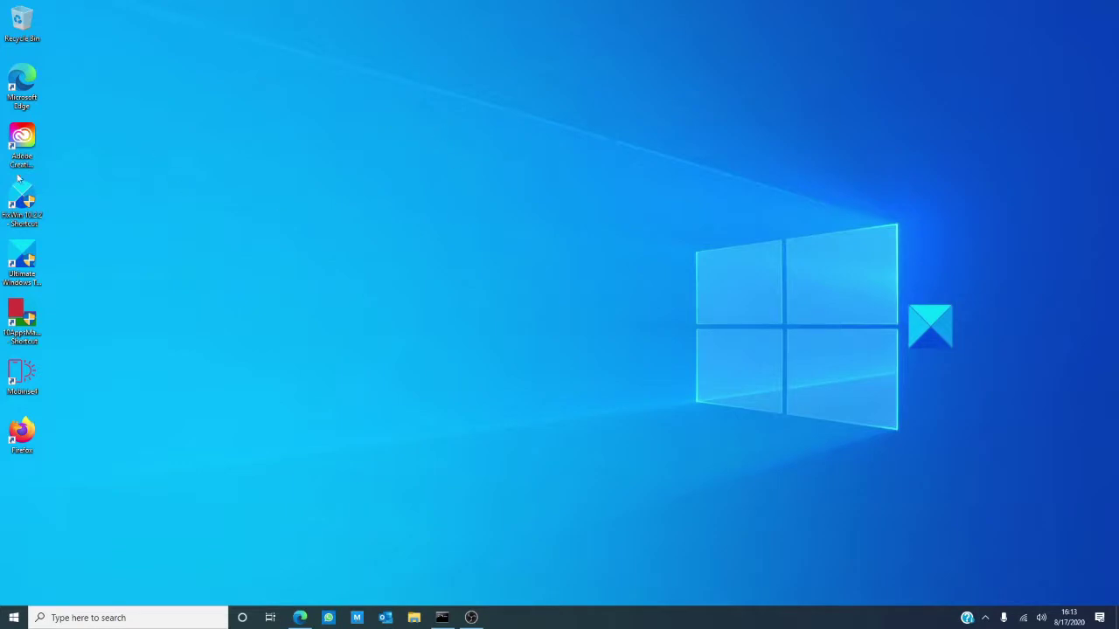
Step: Open the Recycle Bin from its desktop icon to check its contents, and close its window
right_click(26, 21)
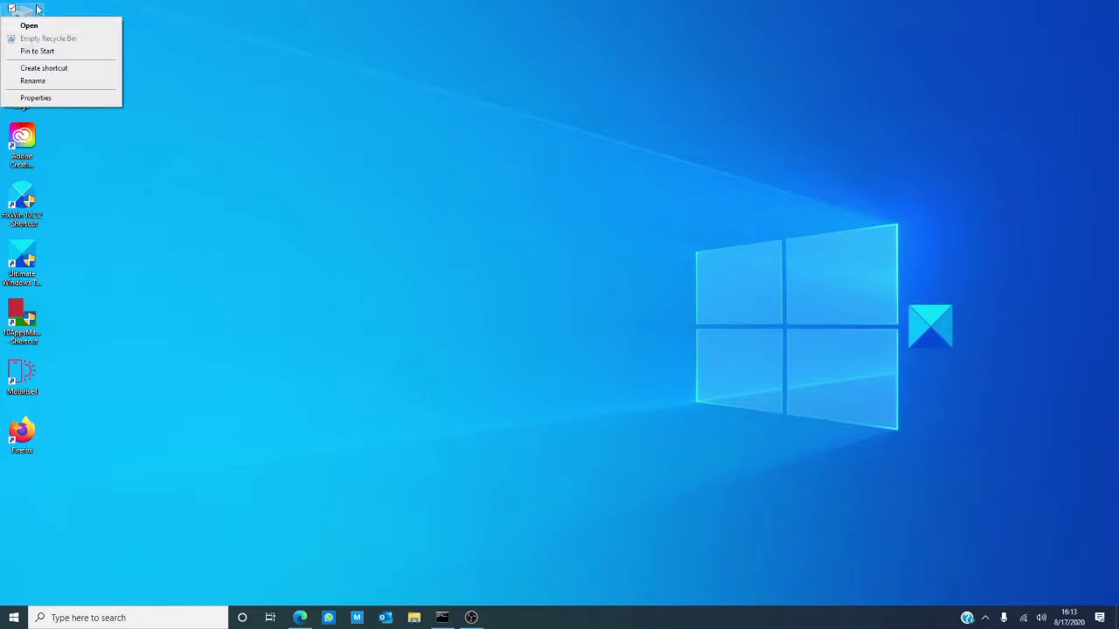
click(28, 11)
double_click(28, 11)
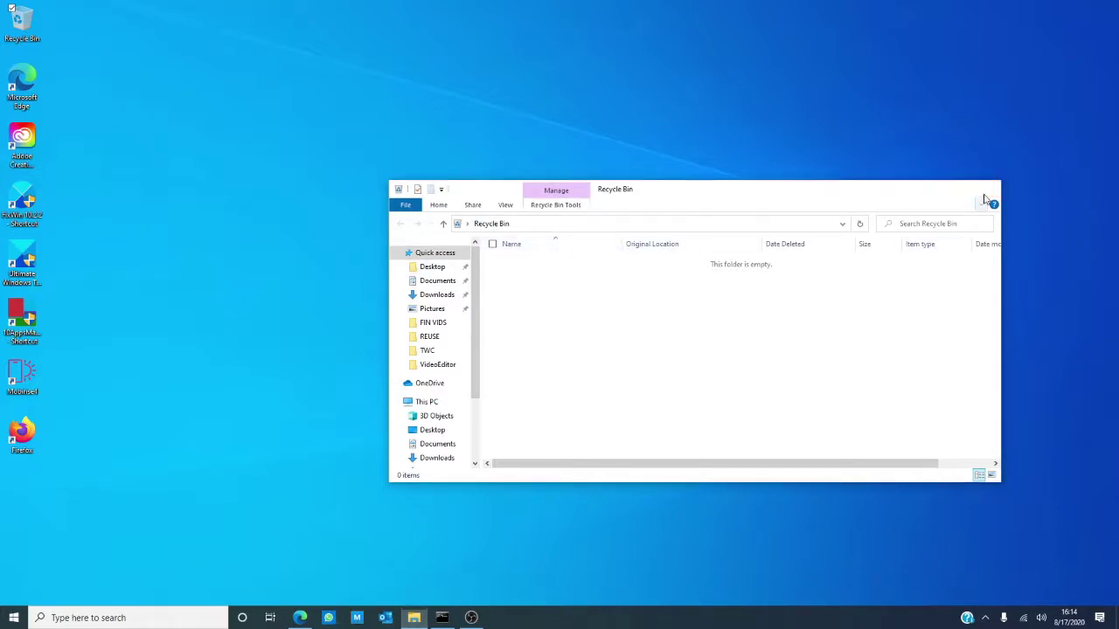
click(983, 194)
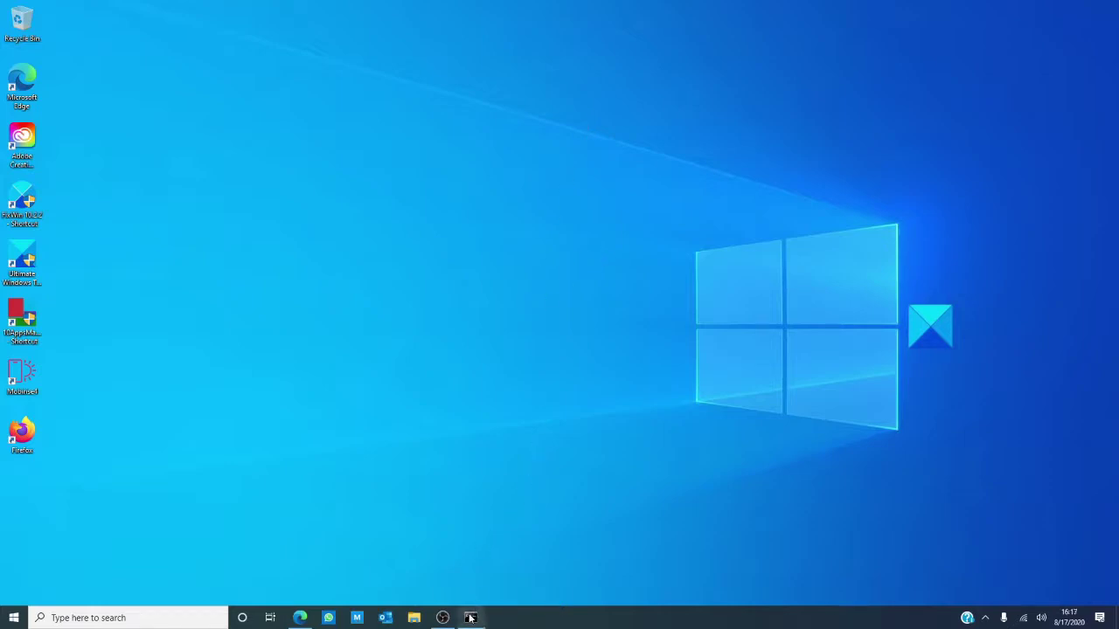
Step: Switch to the administrator Command Prompt, move its window toward the middle of the desktop and run dism.exe /online /cleanup-image /scanhealth
mouse_move(470, 618)
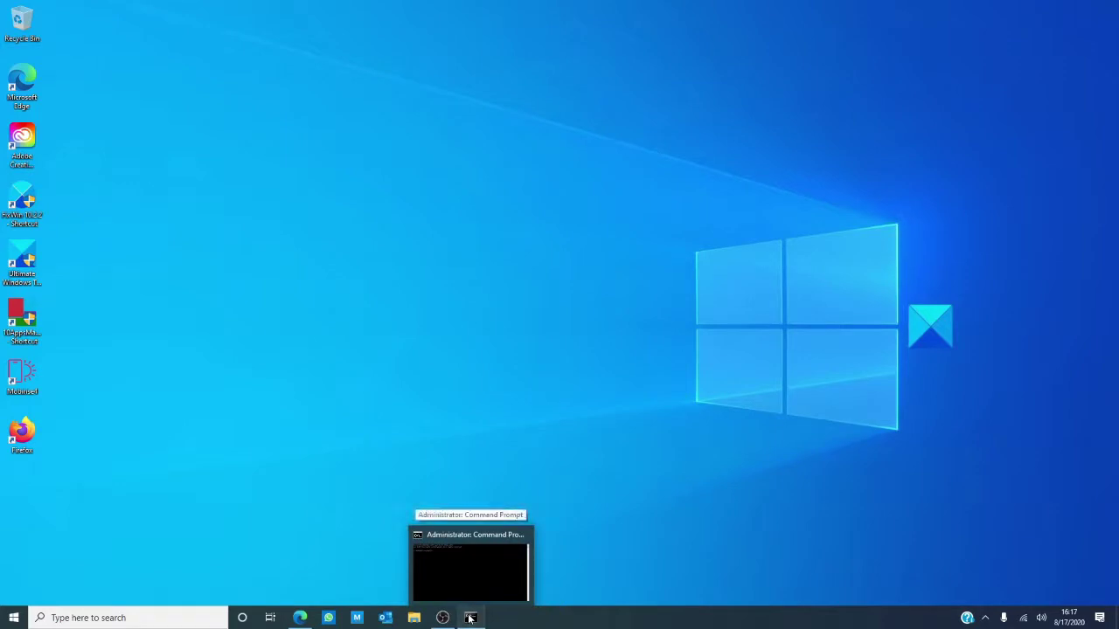
click(470, 618)
drag(387, 102, 516, 193)
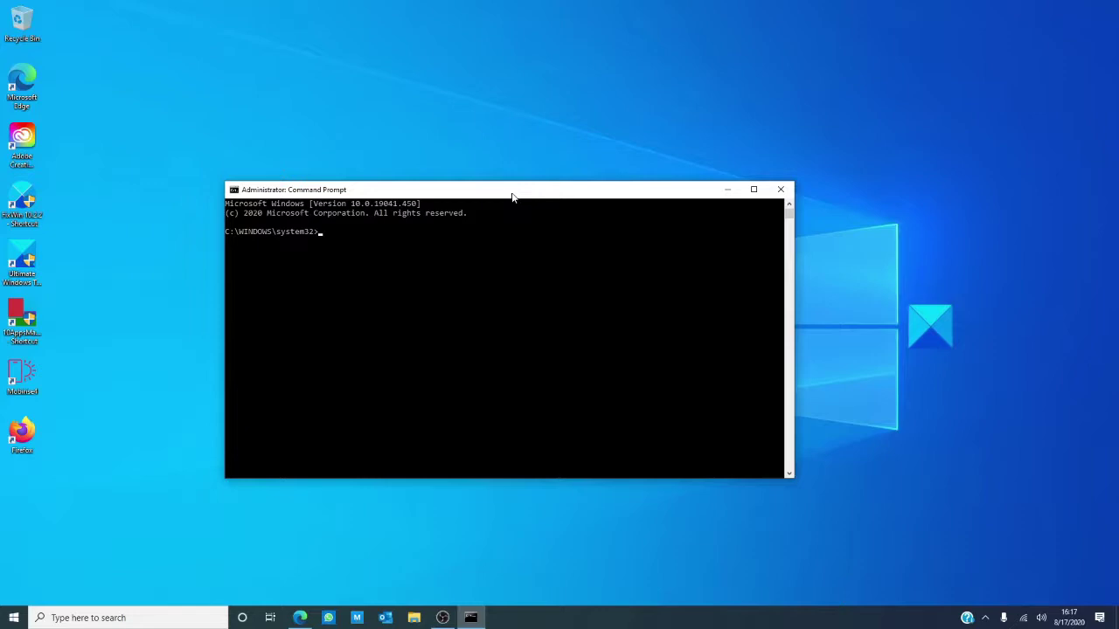
text(dism.exe /online)
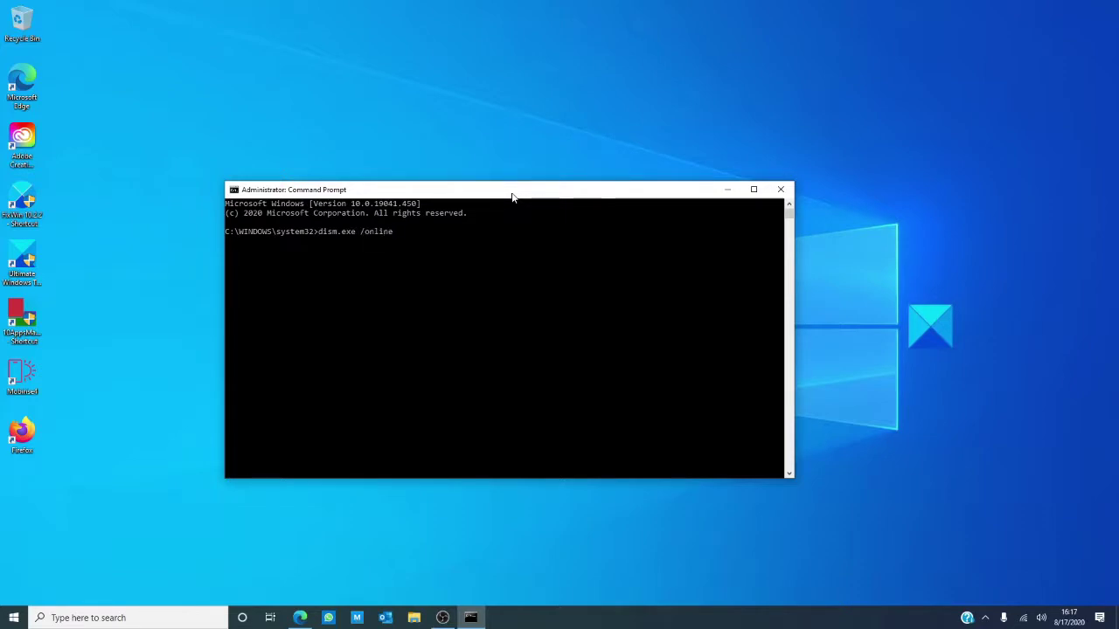
text( /cleanup-image)
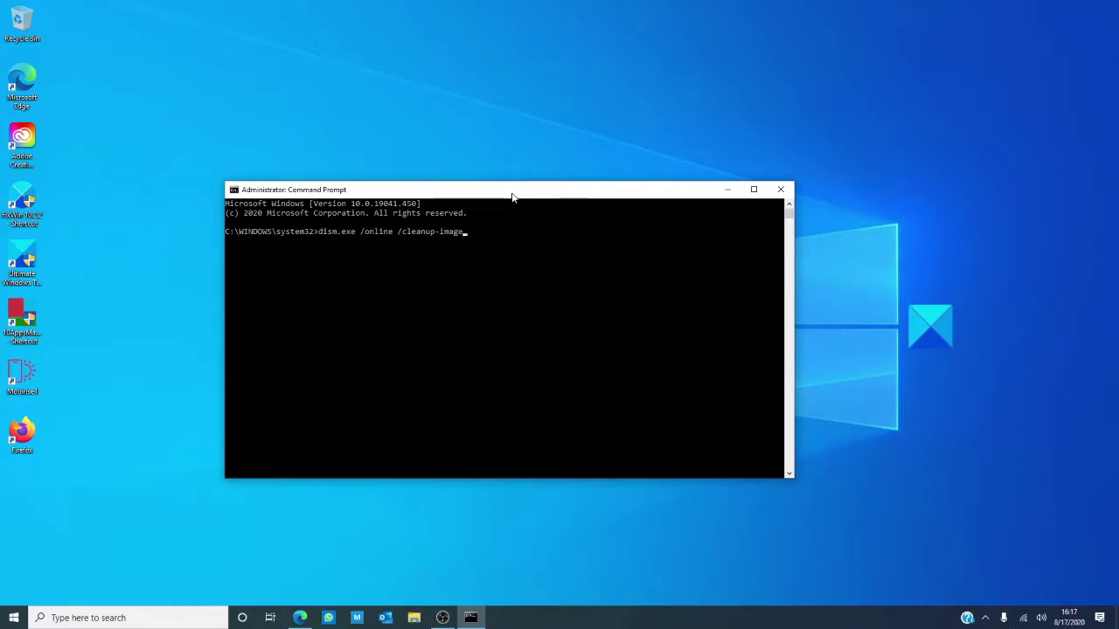
text( /scanhealth)
key(Return)
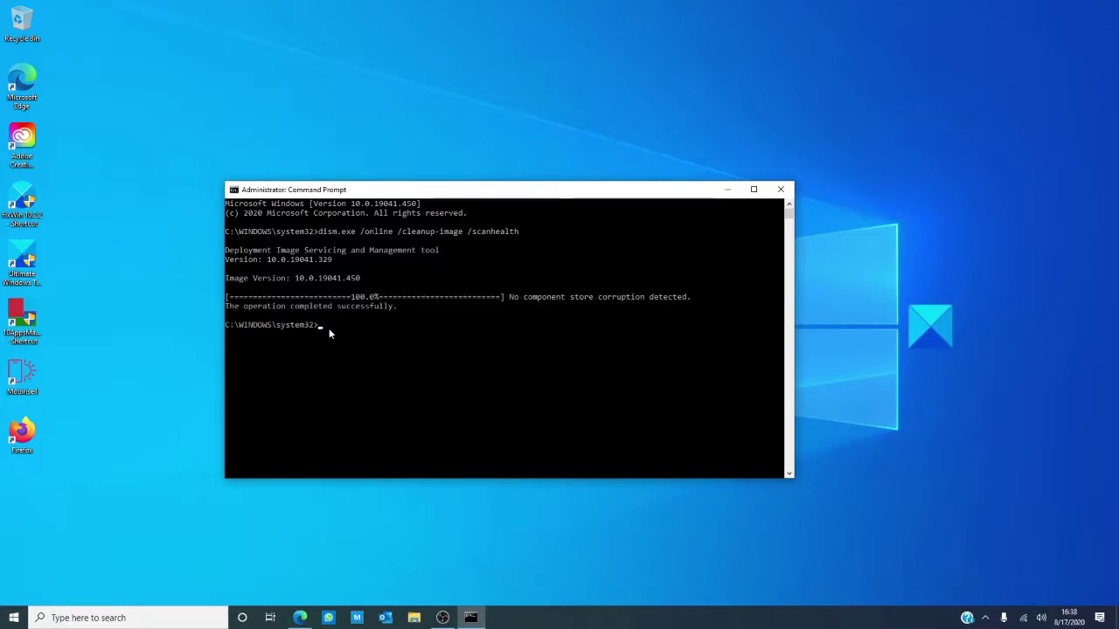
Step: Repair the Windows image with dism.exe /online /cleanup-image /restorehealth, and start a system file scan with sfc /scannow
text(ism.exe /online /clean)
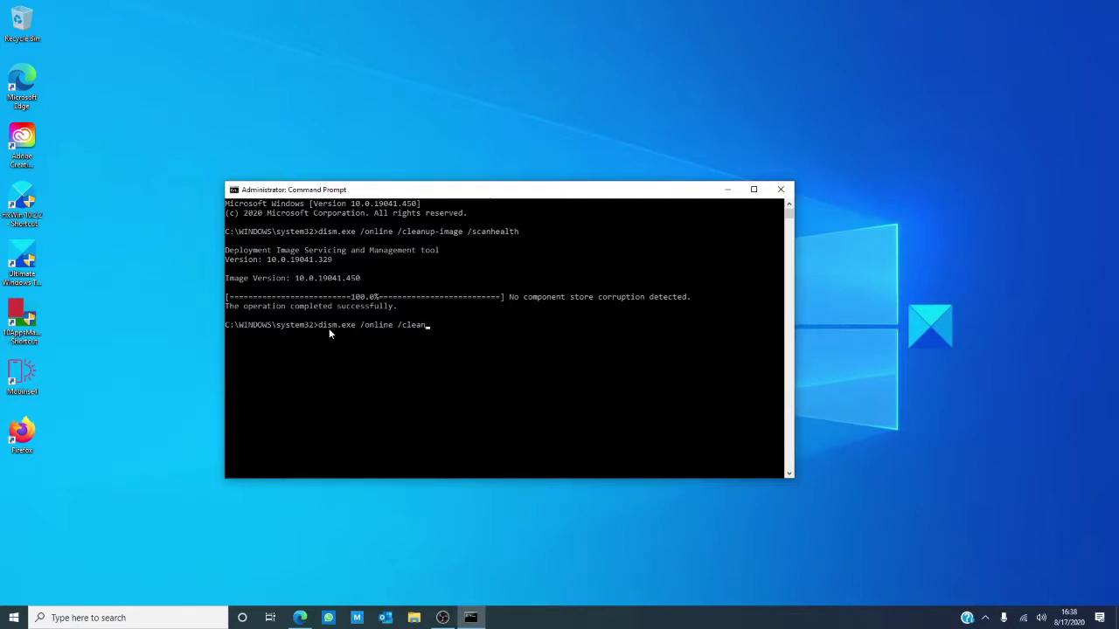
text(up-image /restorehealth)
key(Return)
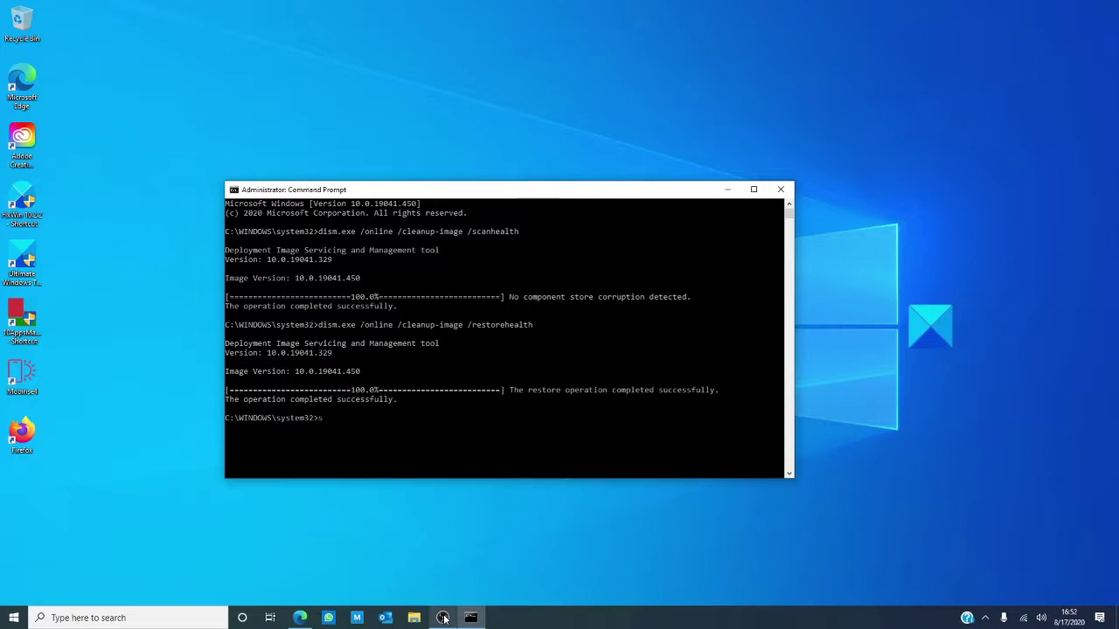
text(fc /scannow)
key(Return)
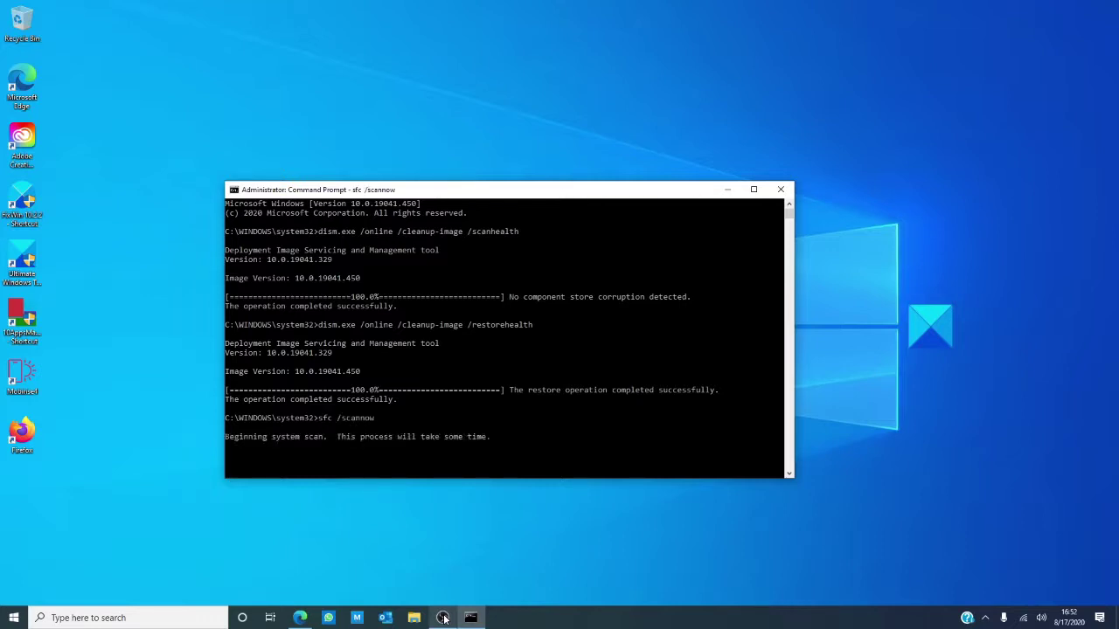